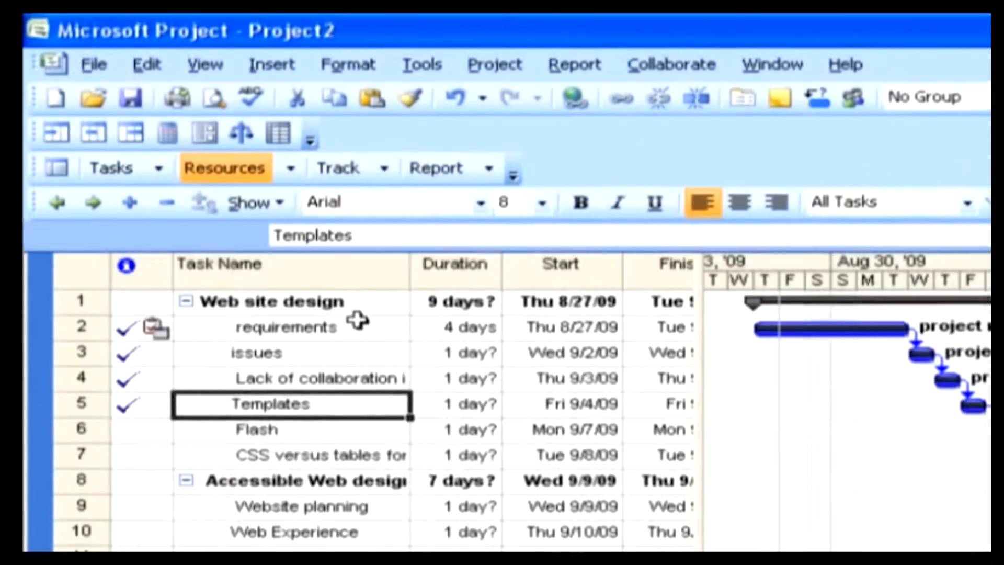
- Open the working time settings and select the Night Shift calendar
click(423, 63)
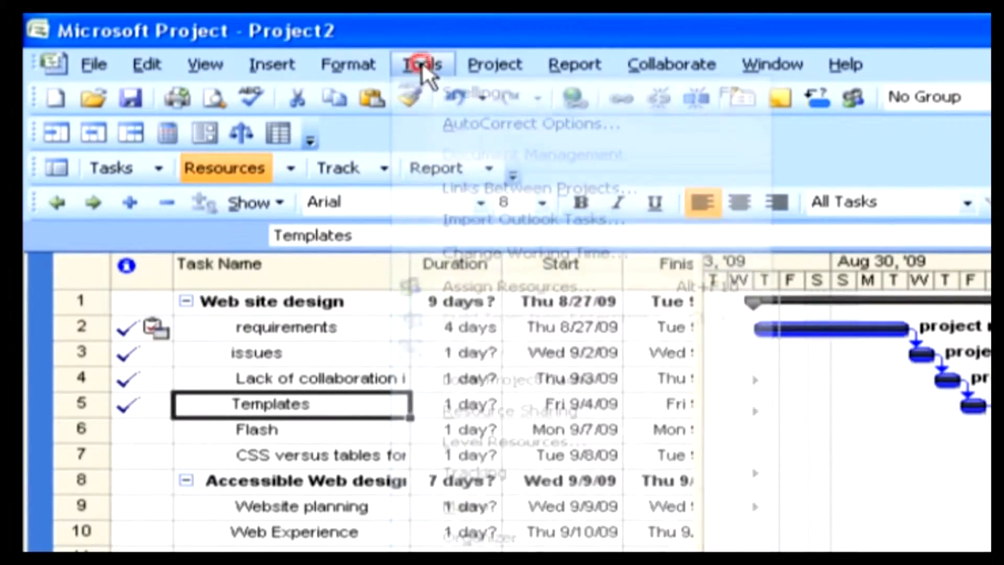
click(446, 253)
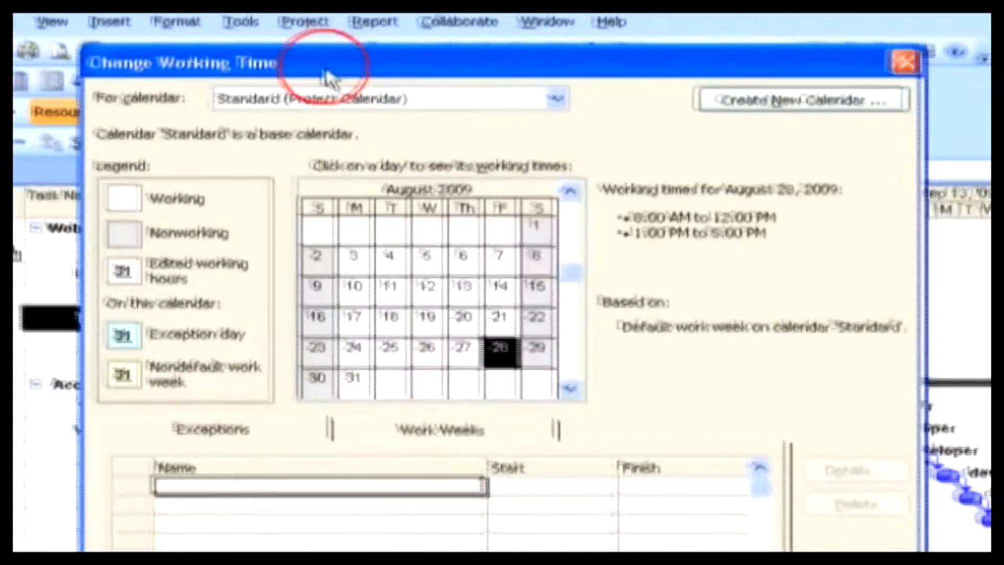
click(549, 99)
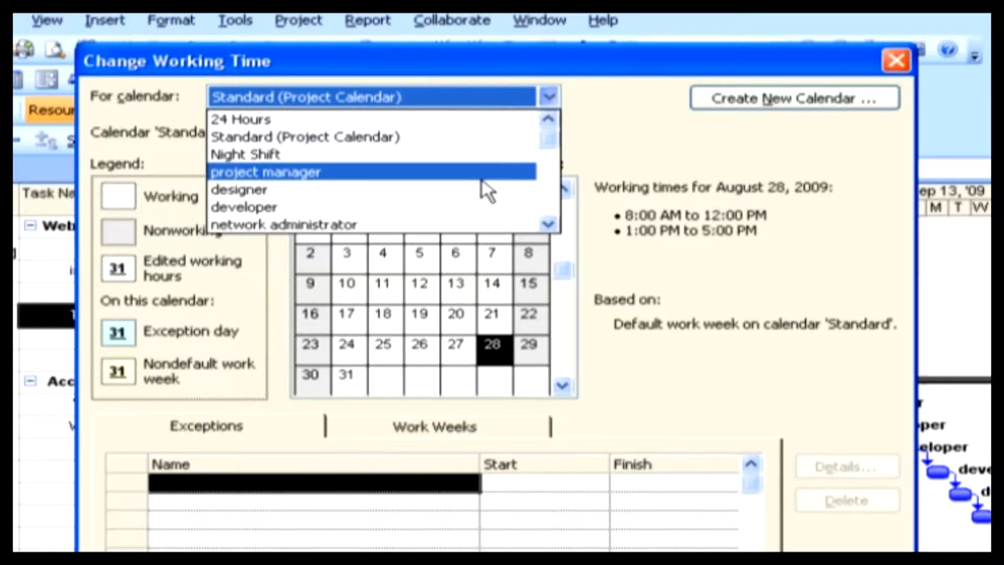
click(269, 153)
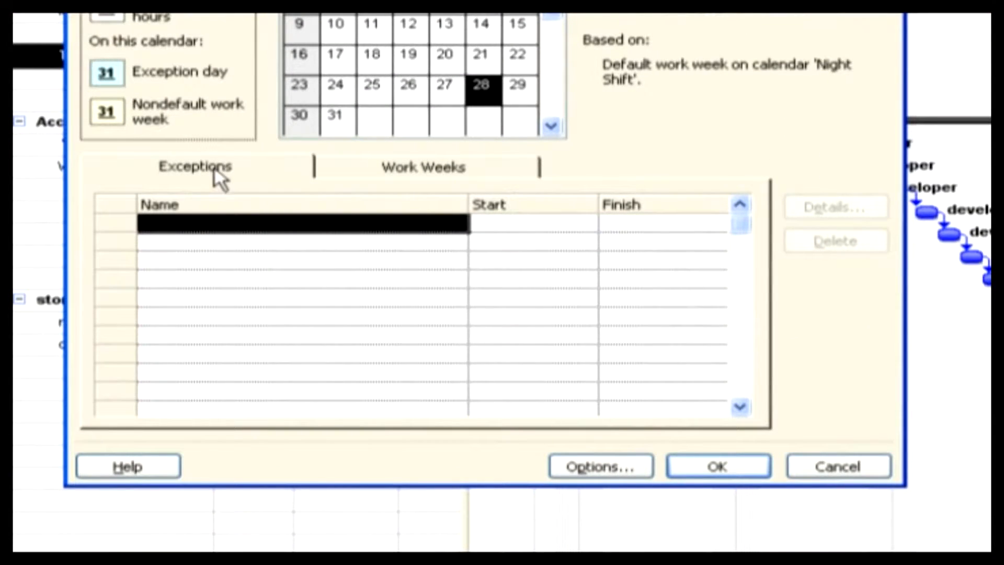
- Add an exception named "Tour trip" from 8/28/2009 to 8/29/2009 to the Night Shift calendar and apply it
click(229, 226)
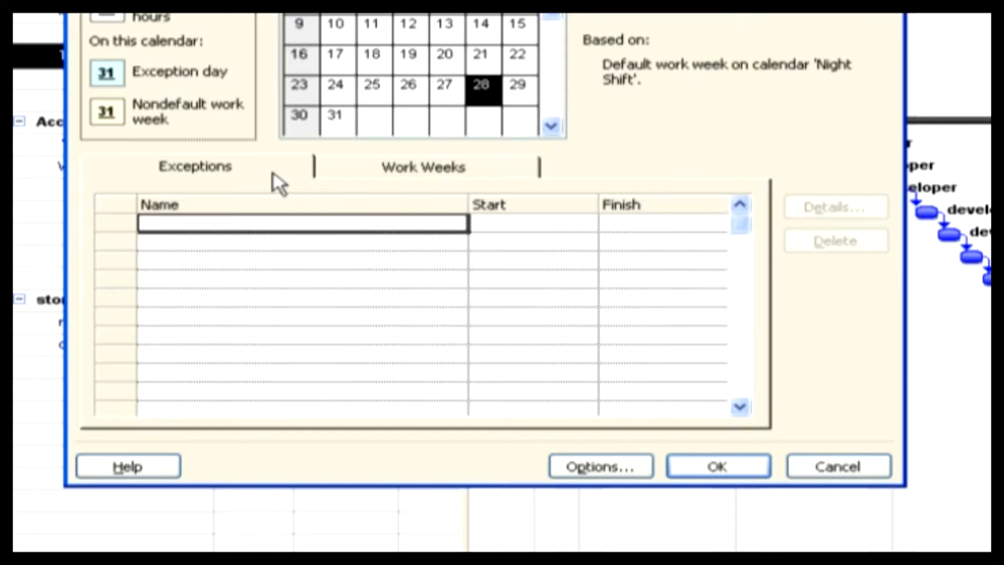
text(Tour trip)
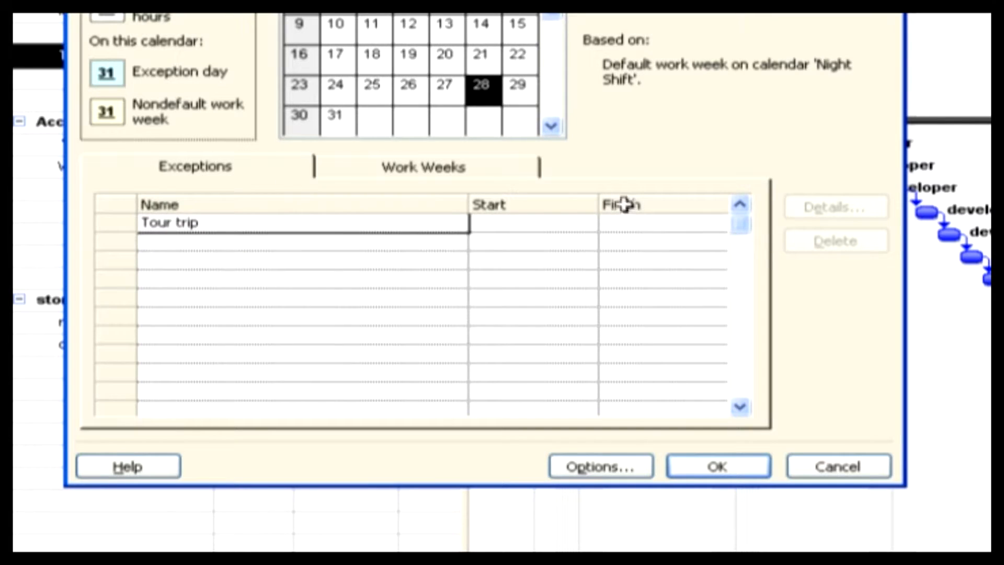
click(560, 225)
click(584, 224)
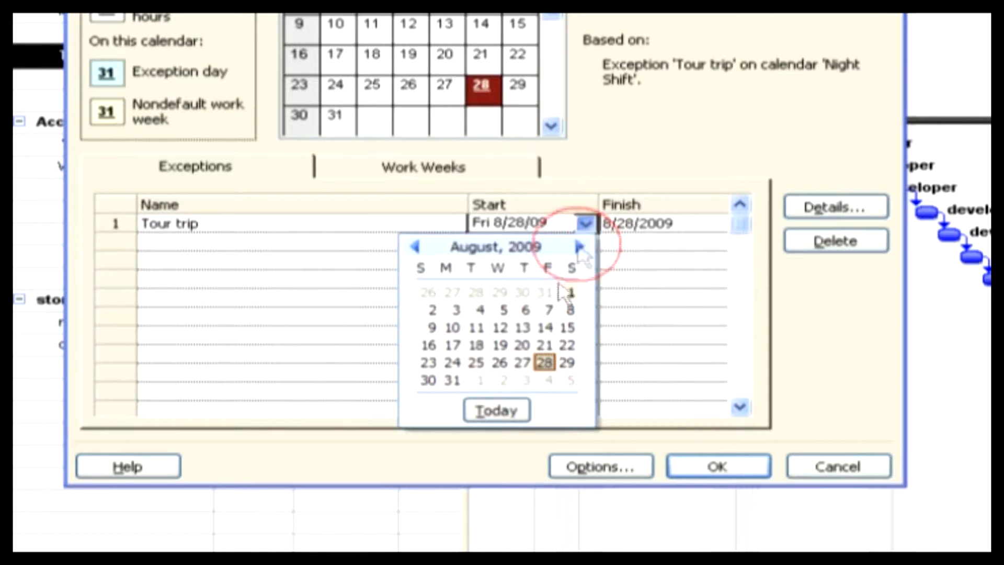
click(544, 366)
click(706, 226)
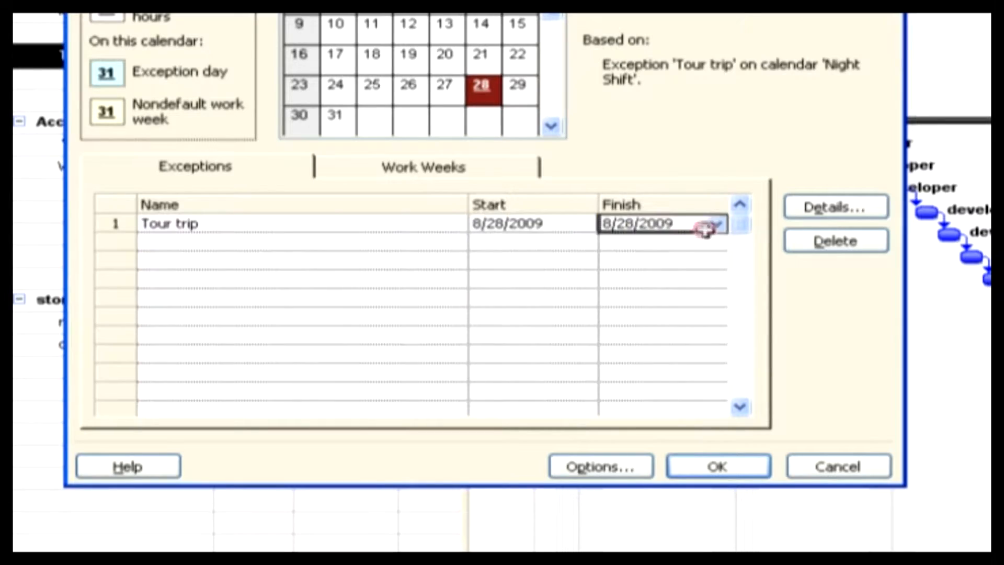
click(714, 224)
click(689, 363)
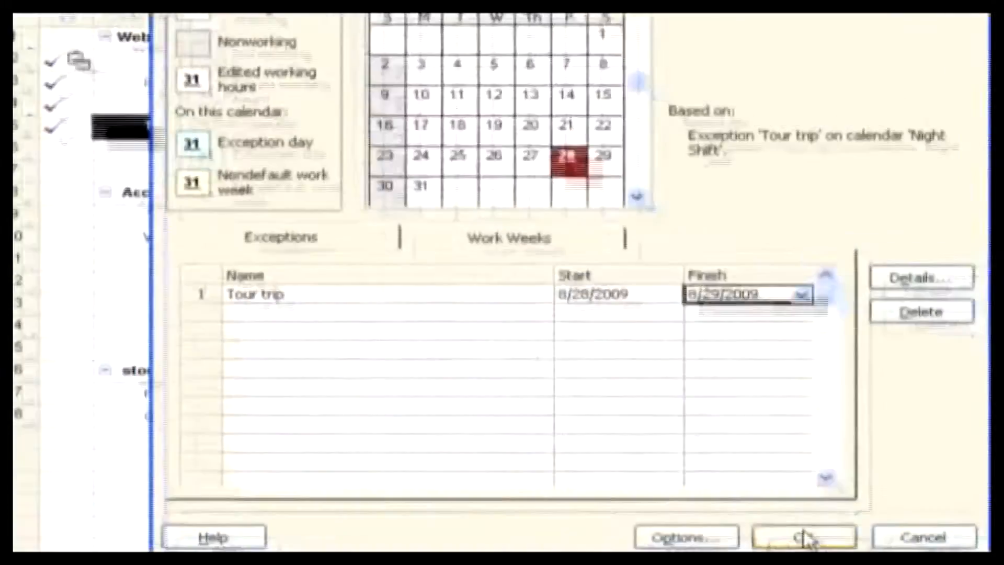
click(805, 539)
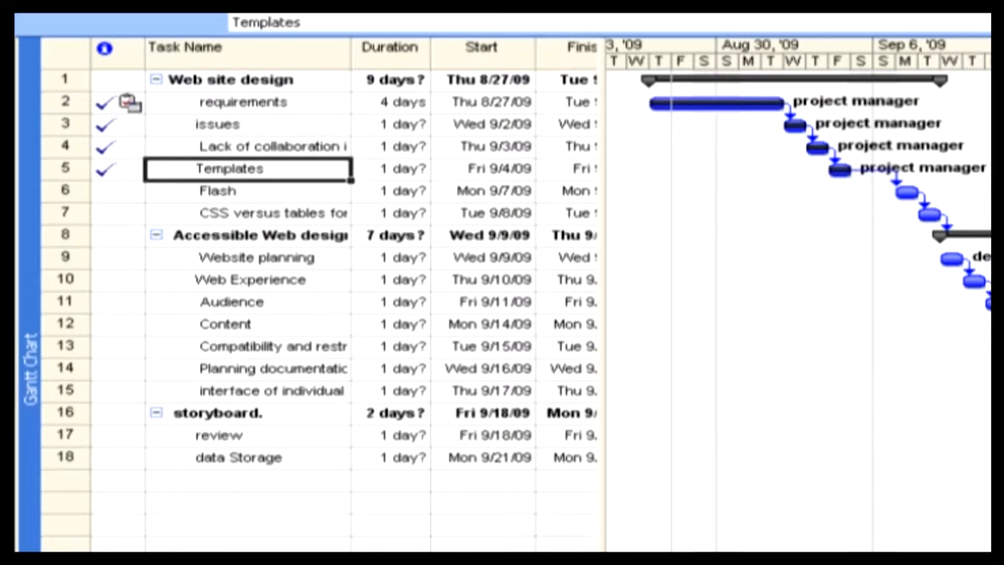
key(Tab)
key(Tab)
key(Tab)
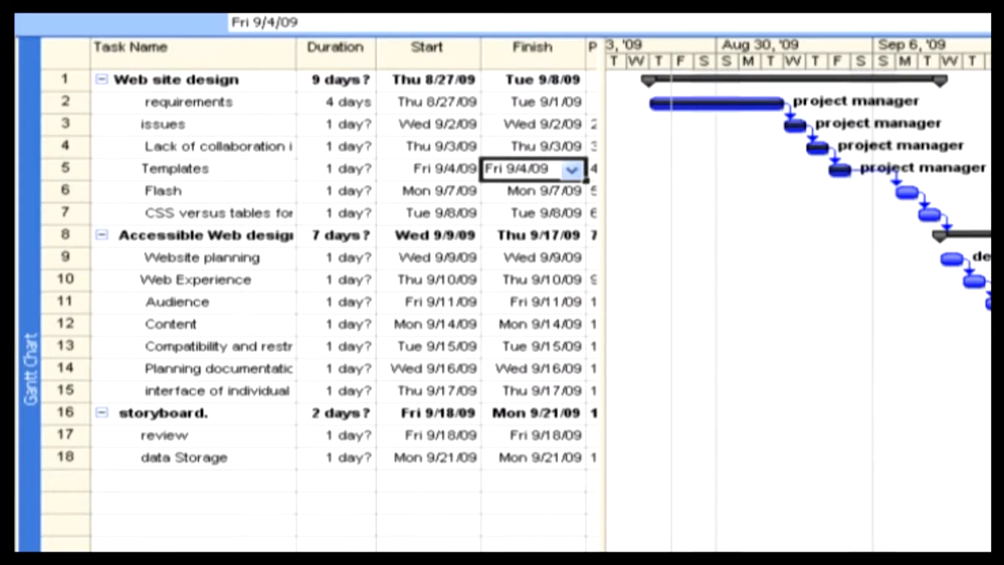
key(Left)
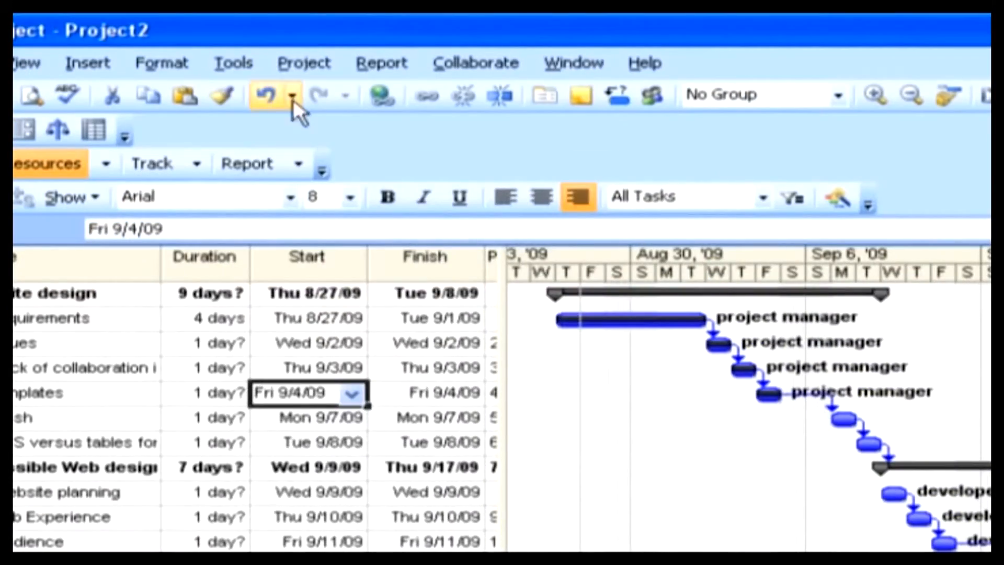
- Open the details of the default work week for the Standard project calendar in the working time settings
click(250, 67)
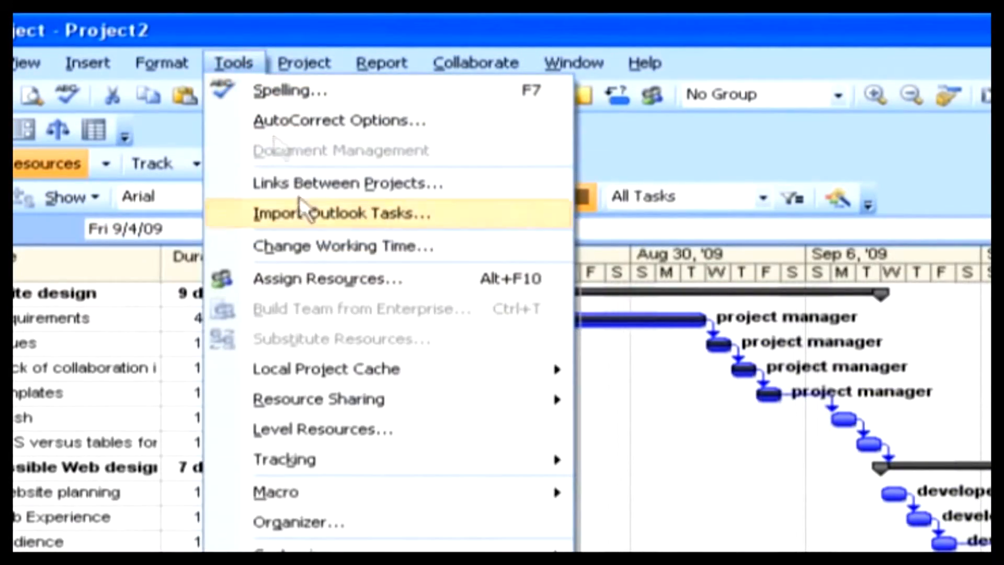
click(309, 242)
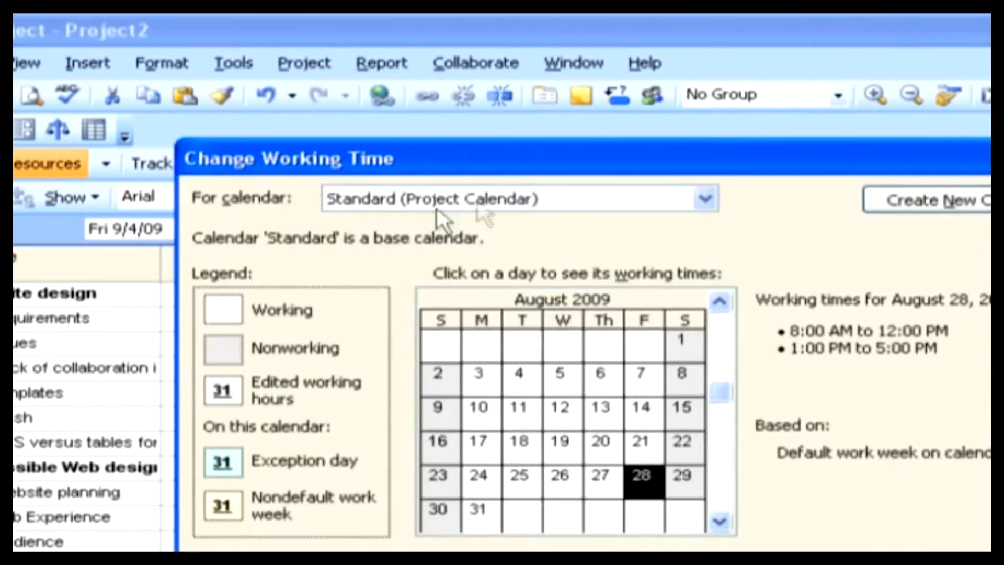
drag(520, 170, 413, 138)
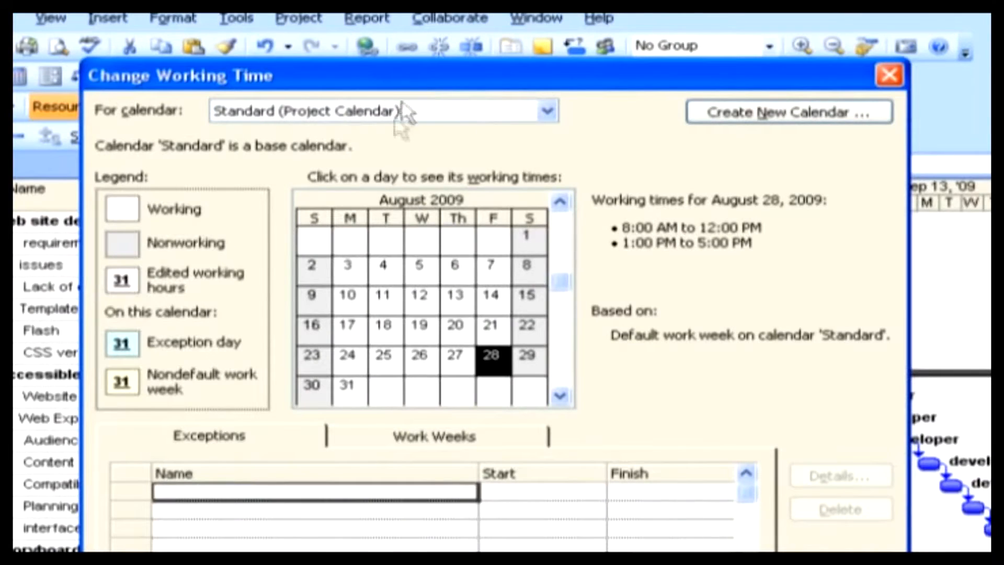
click(564, 126)
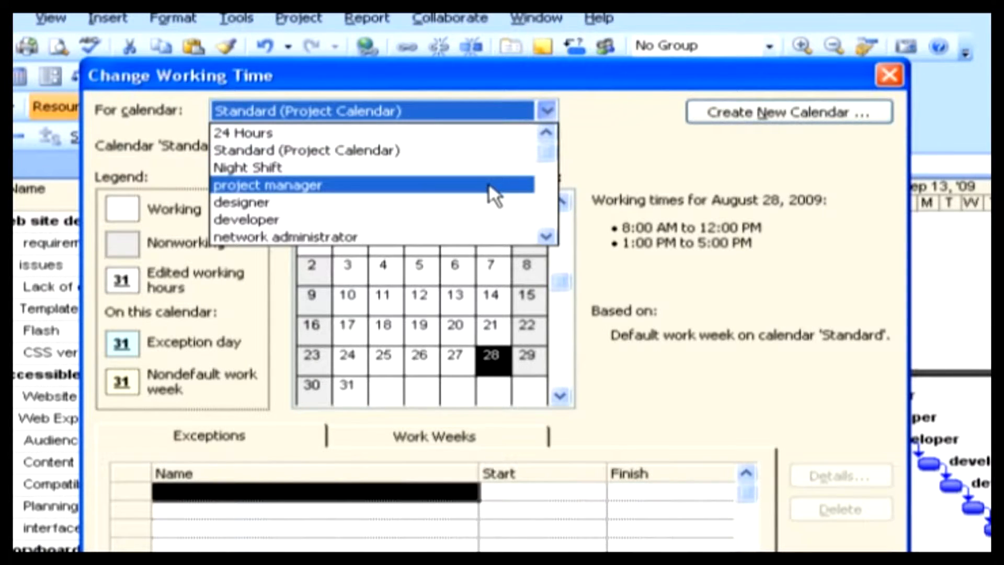
click(602, 226)
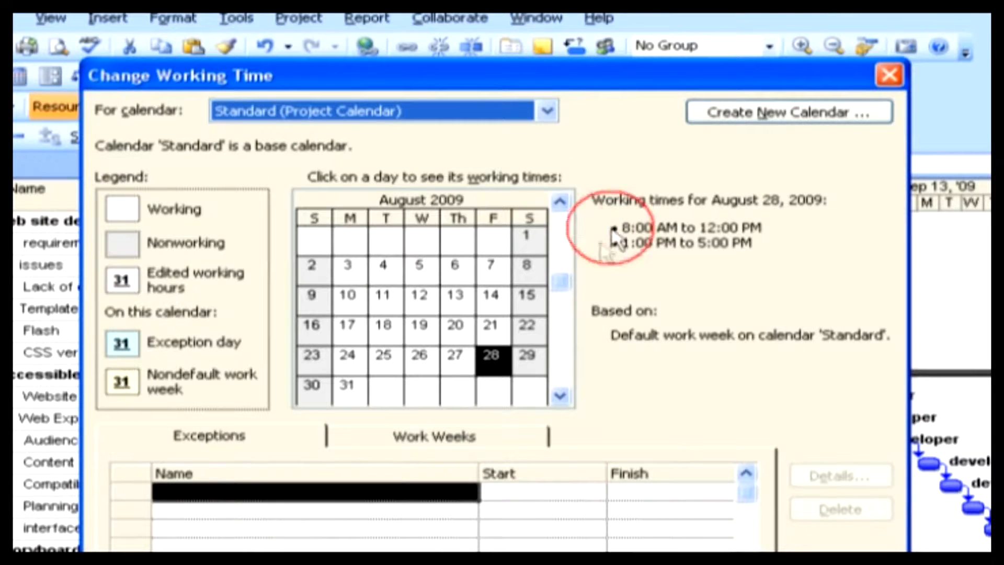
click(413, 439)
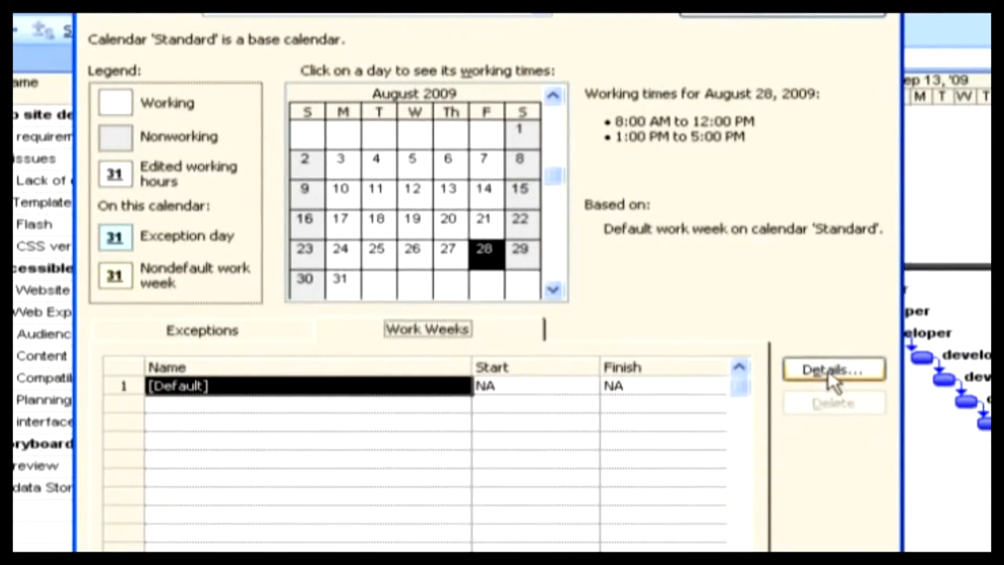
click(828, 371)
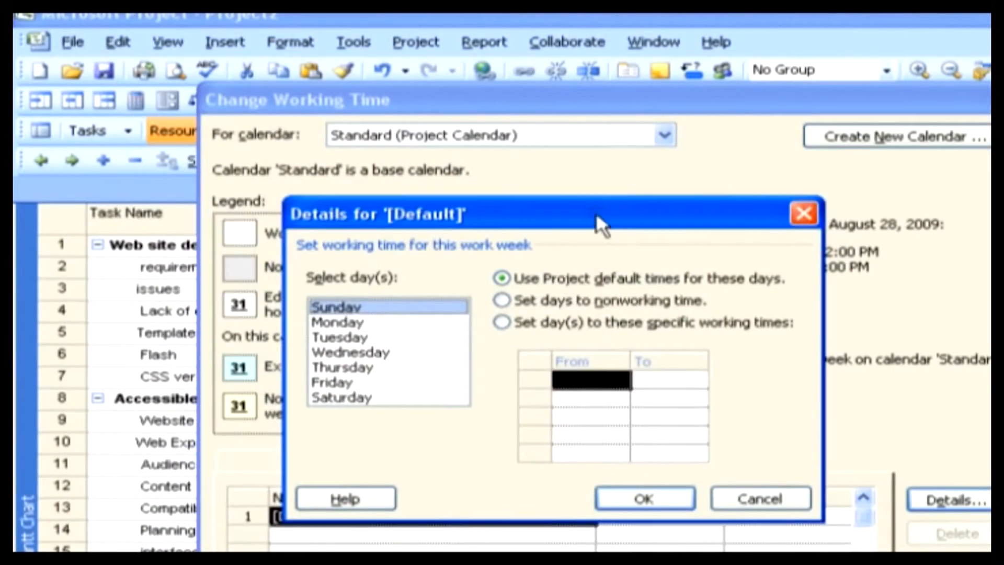
drag(597, 212, 492, 129)
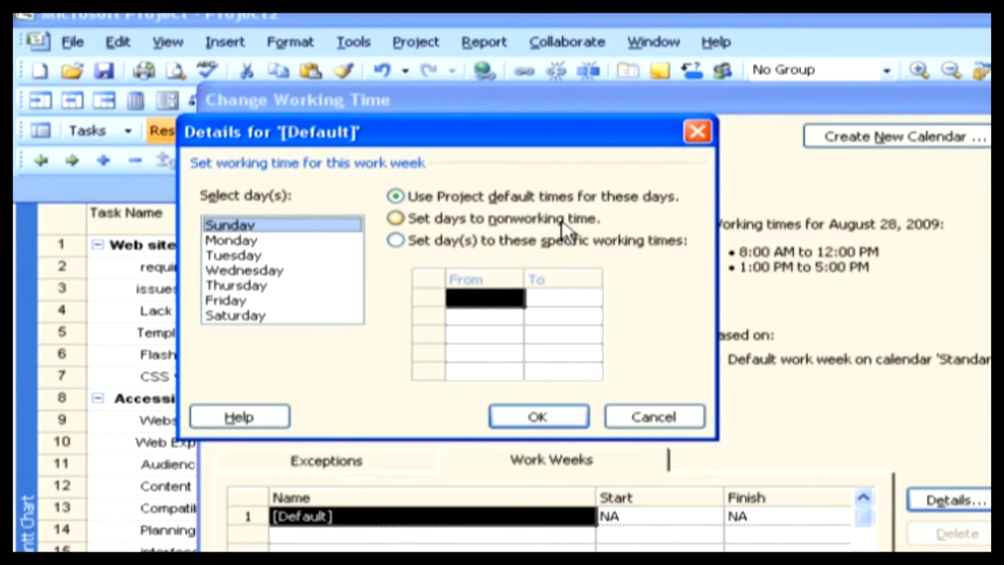
- Try Friday as nonworking time and Saturday as working 10:00 AM to 5:00 PM in the default work week, and discard the changes
click(242, 301)
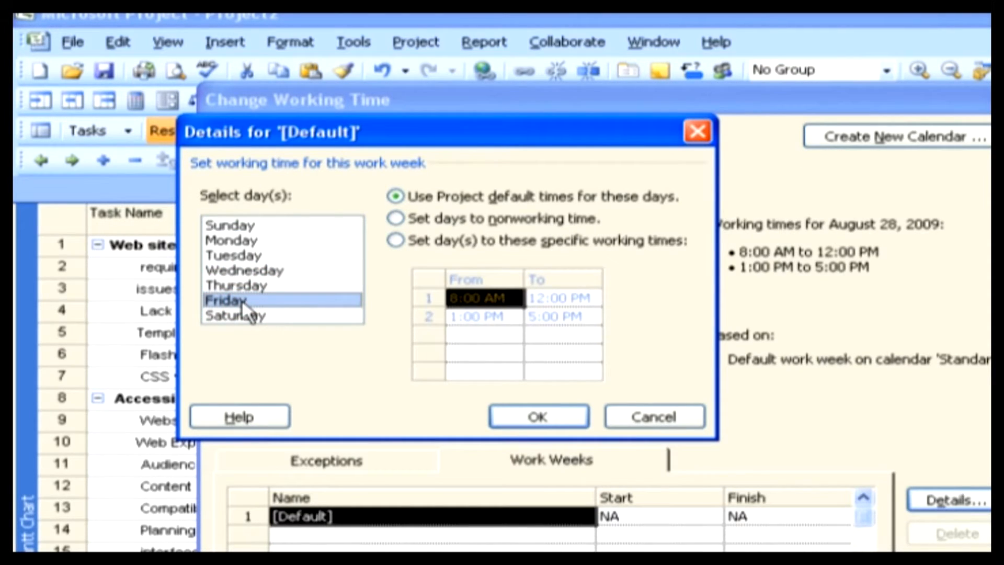
click(471, 219)
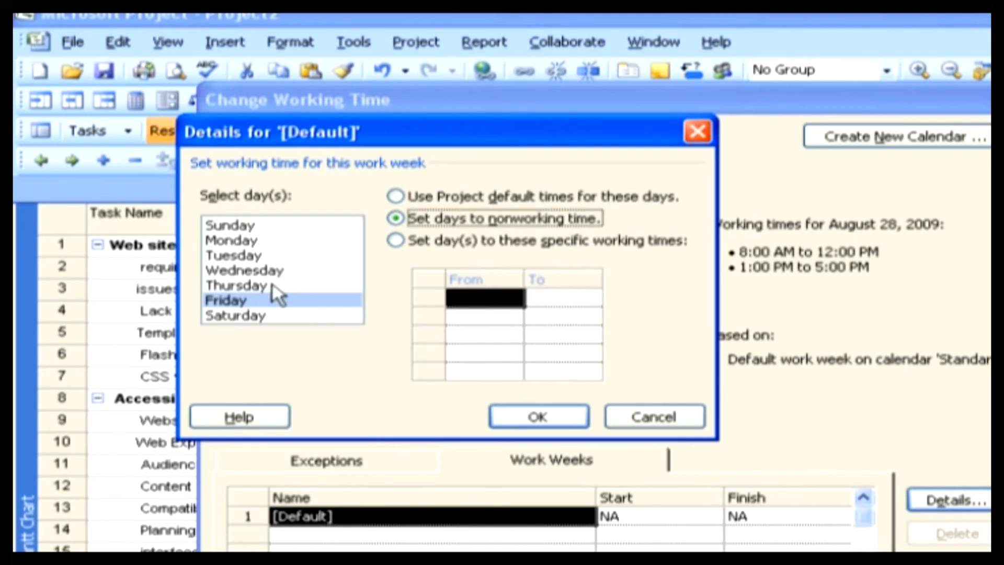
click(259, 316)
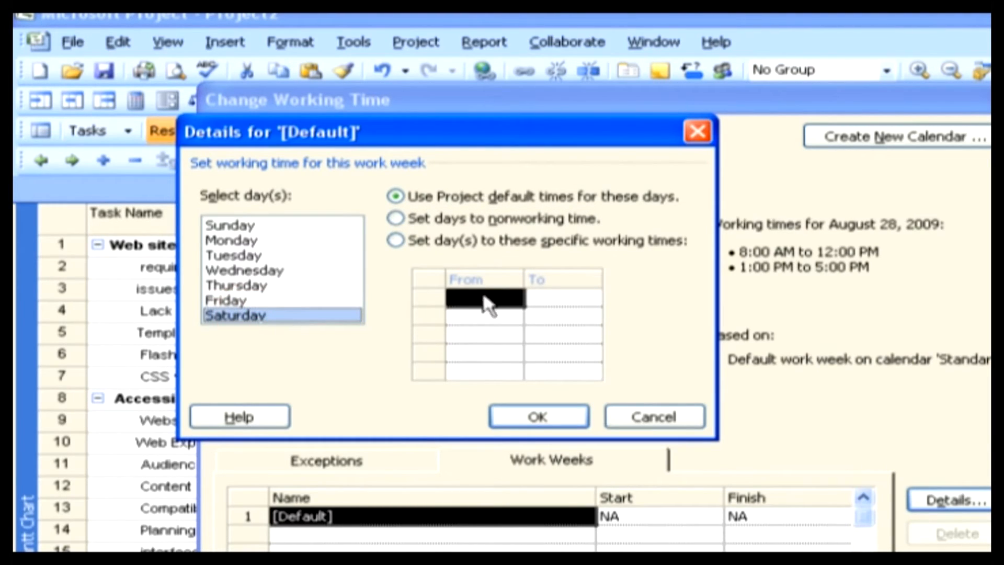
click(451, 242)
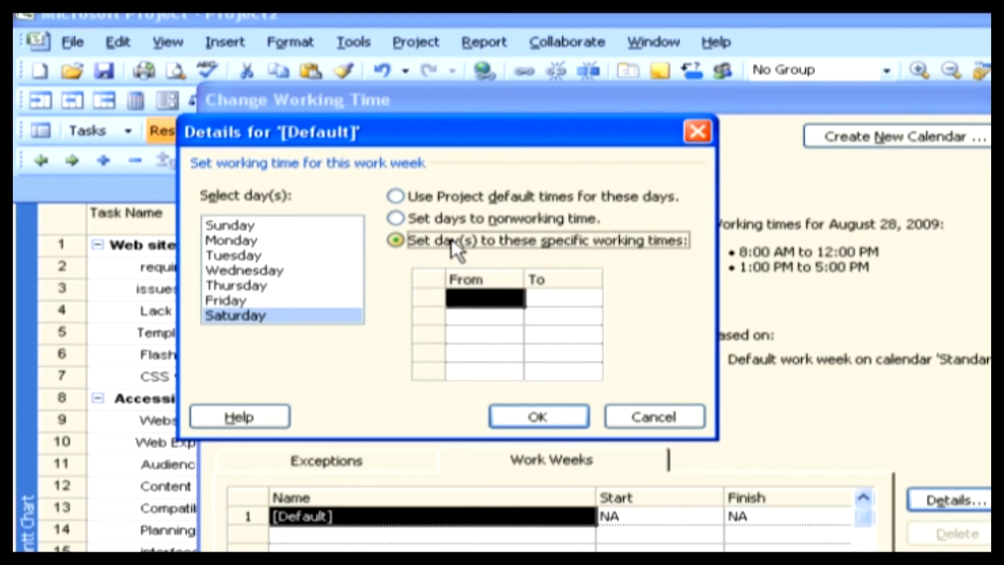
click(470, 299)
text(10:00 AM)
key(Tab)
text(5:00 PM)
key(Return)
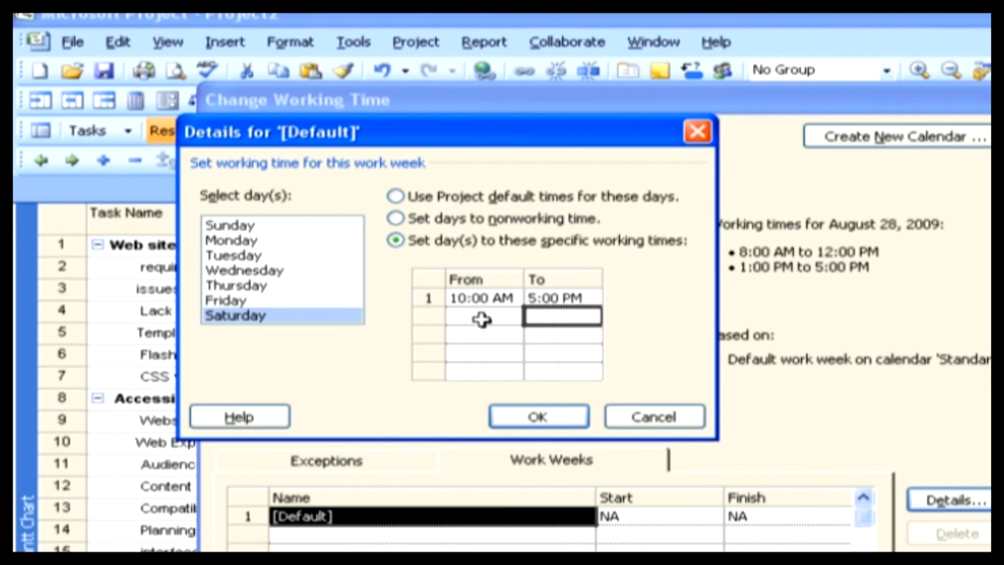
click(664, 415)
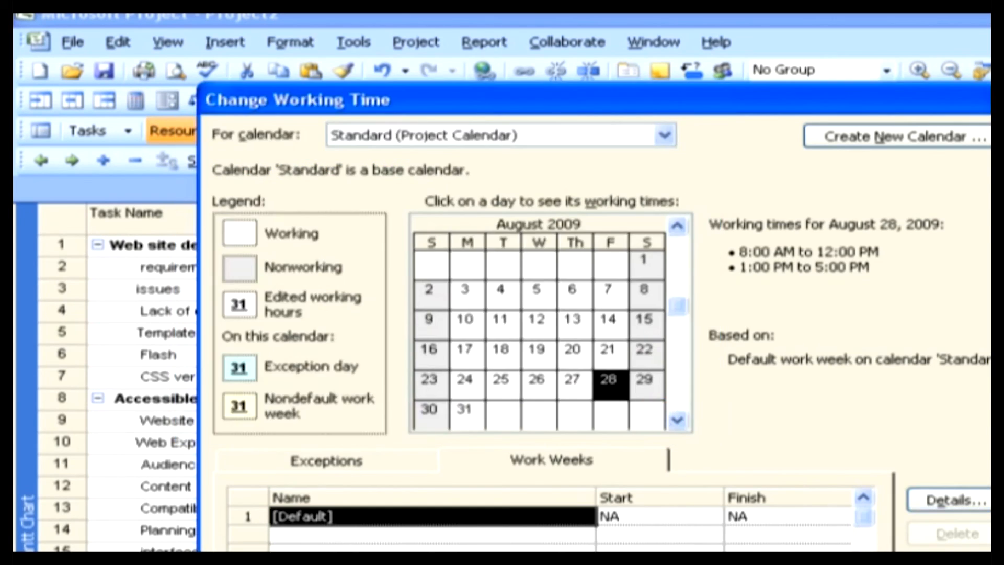
key(Escape)
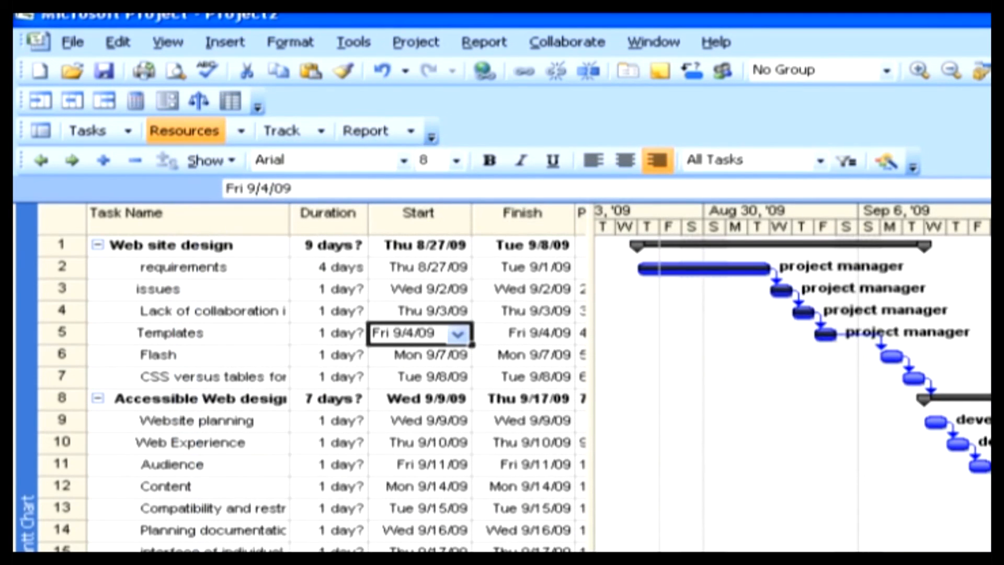